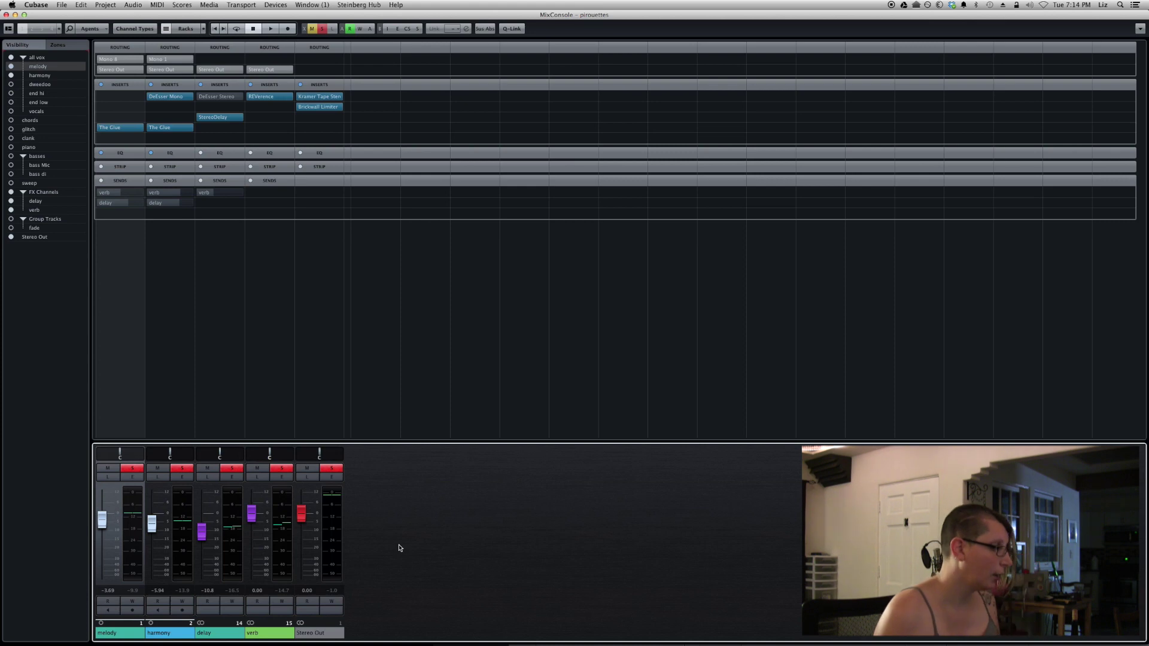
- Audition the melody alone with harmony muted, then switch to harmony soloed and melody muted
key(m)
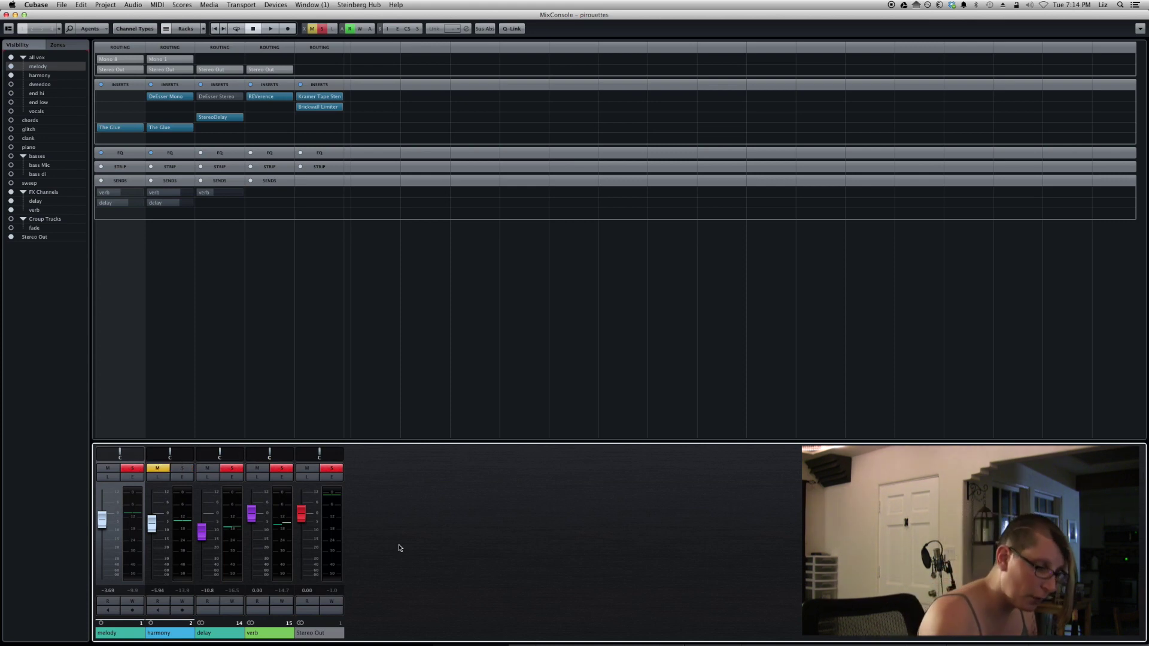
key(space)
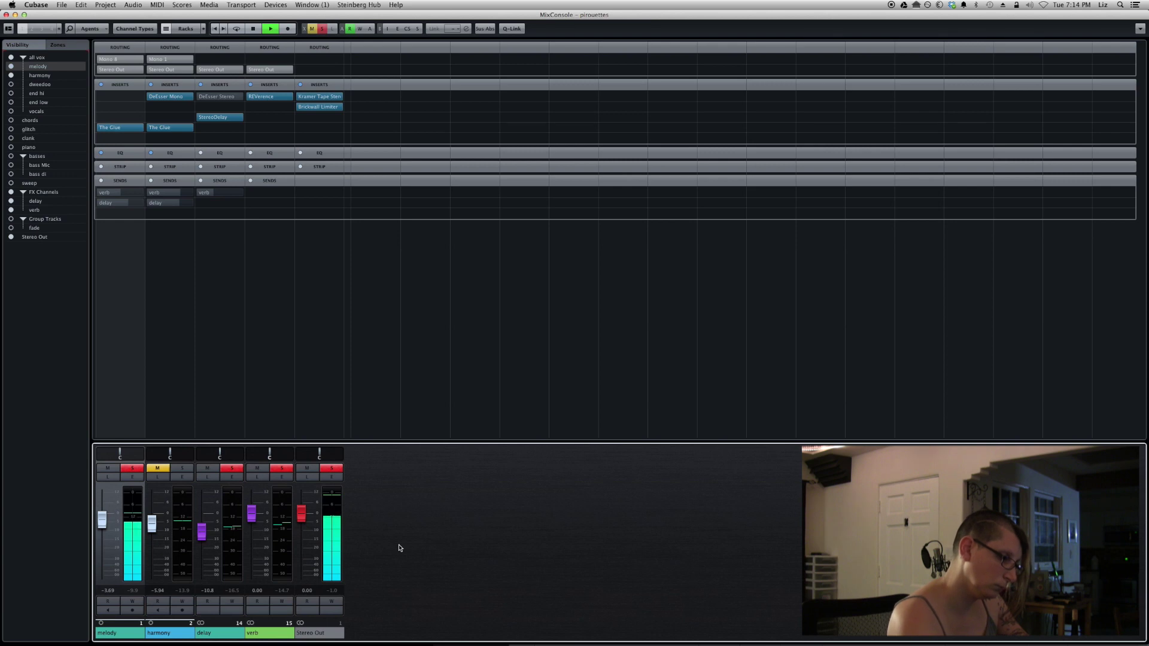
key(space)
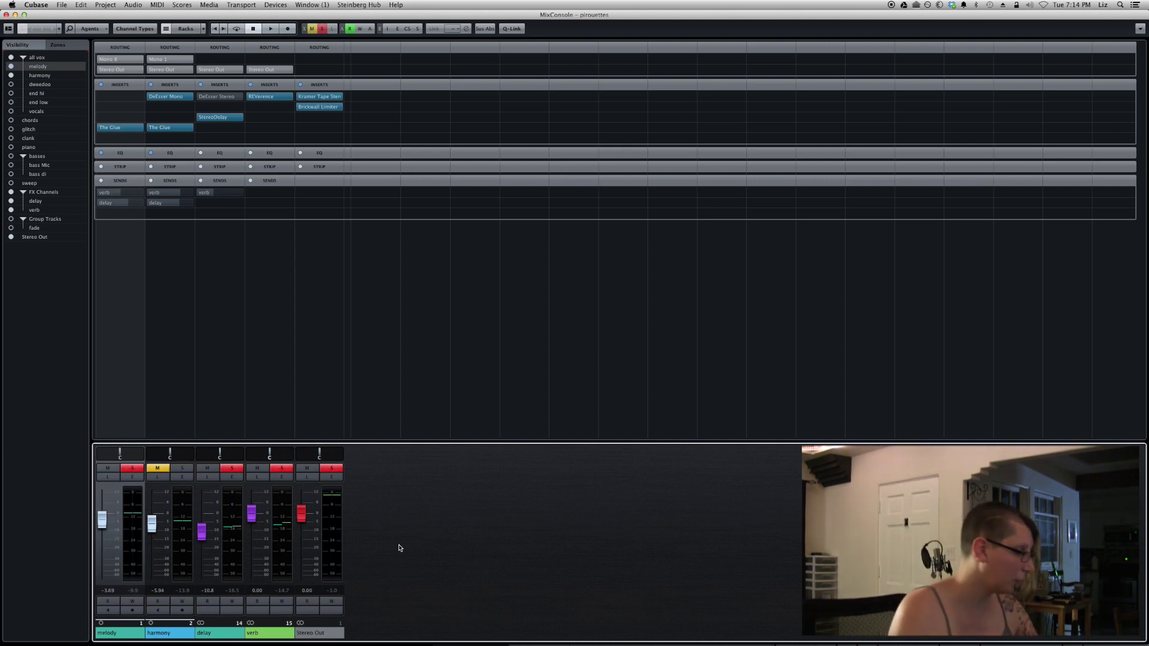
key(m)
key(Down)
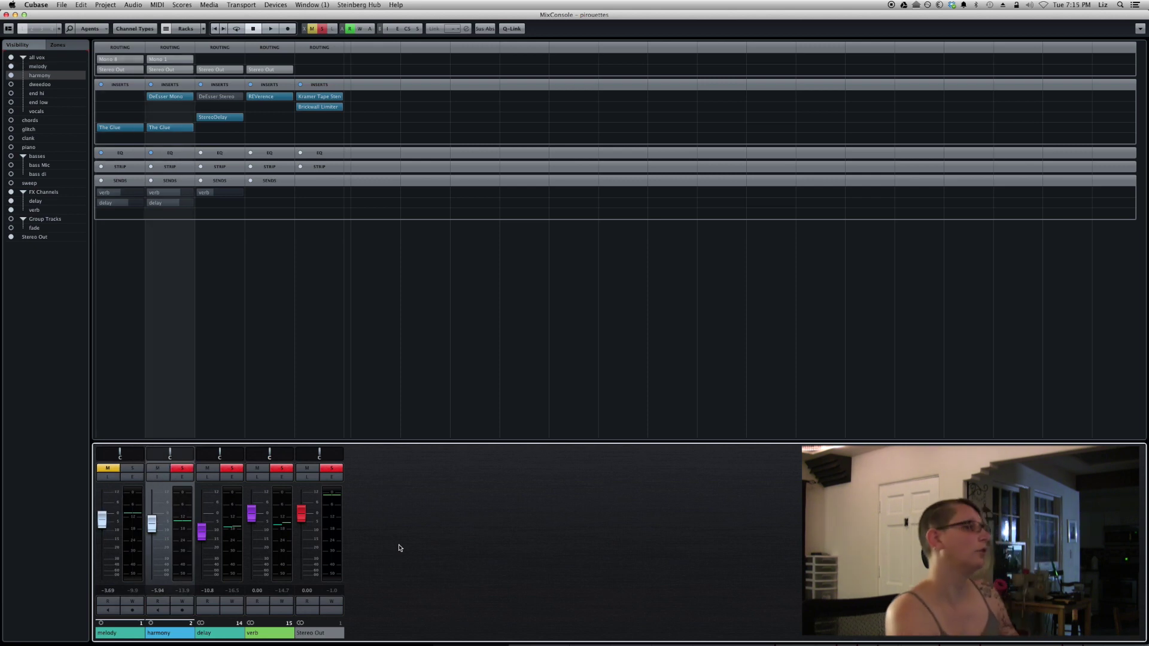
key(space)
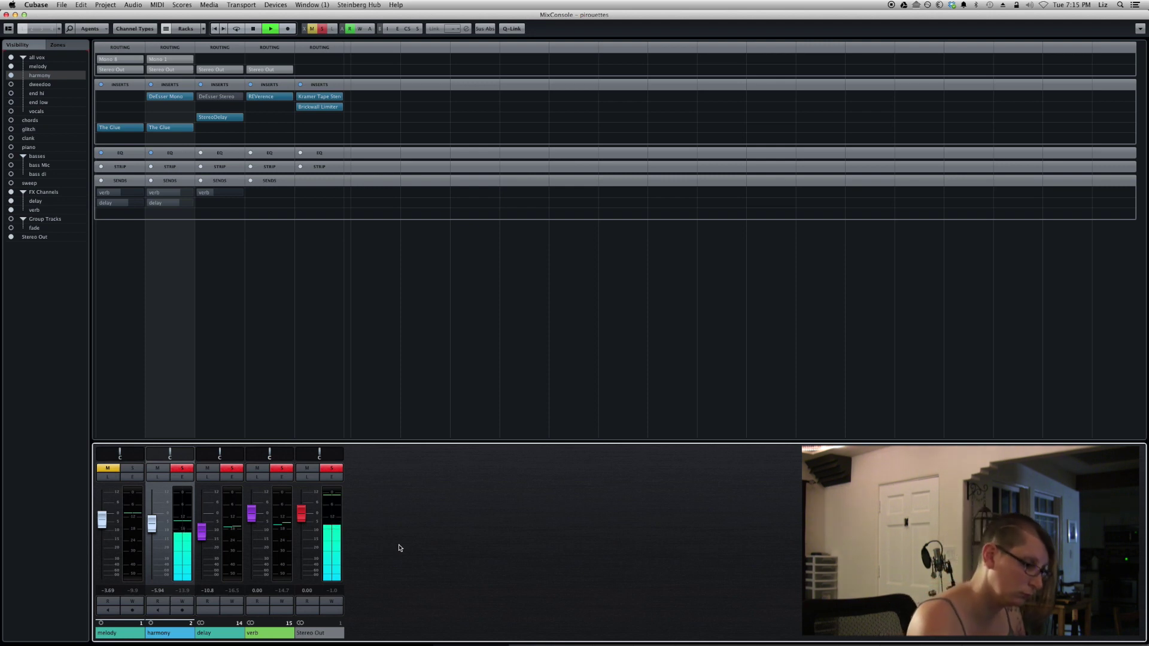
key(space)
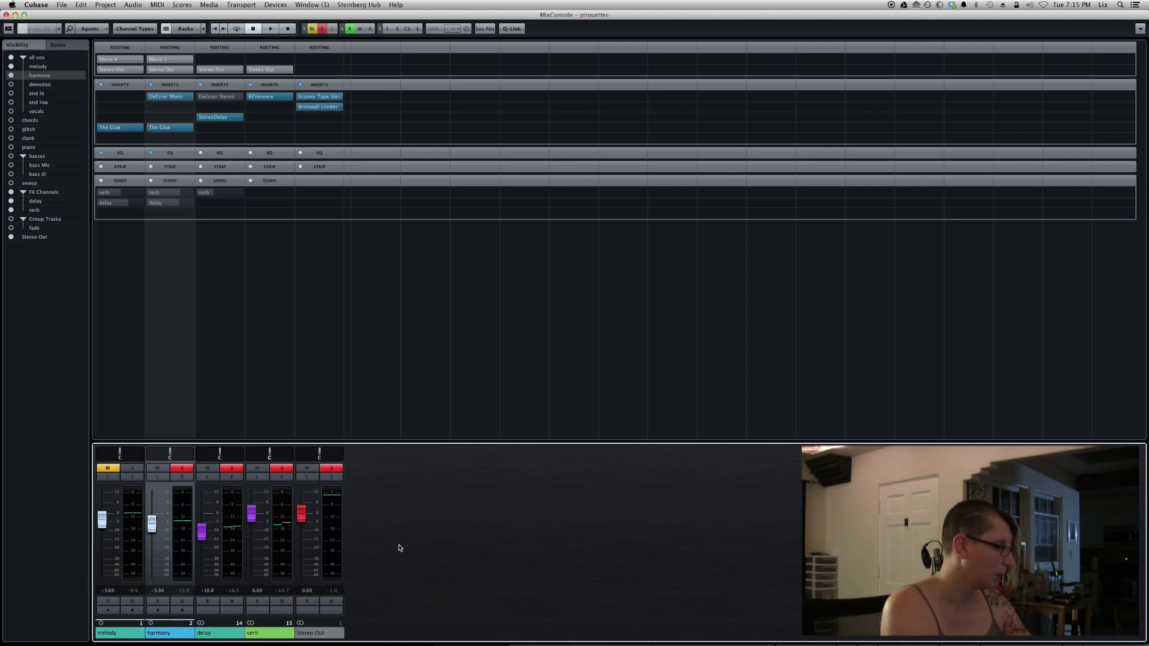
key(Up)
key(s)
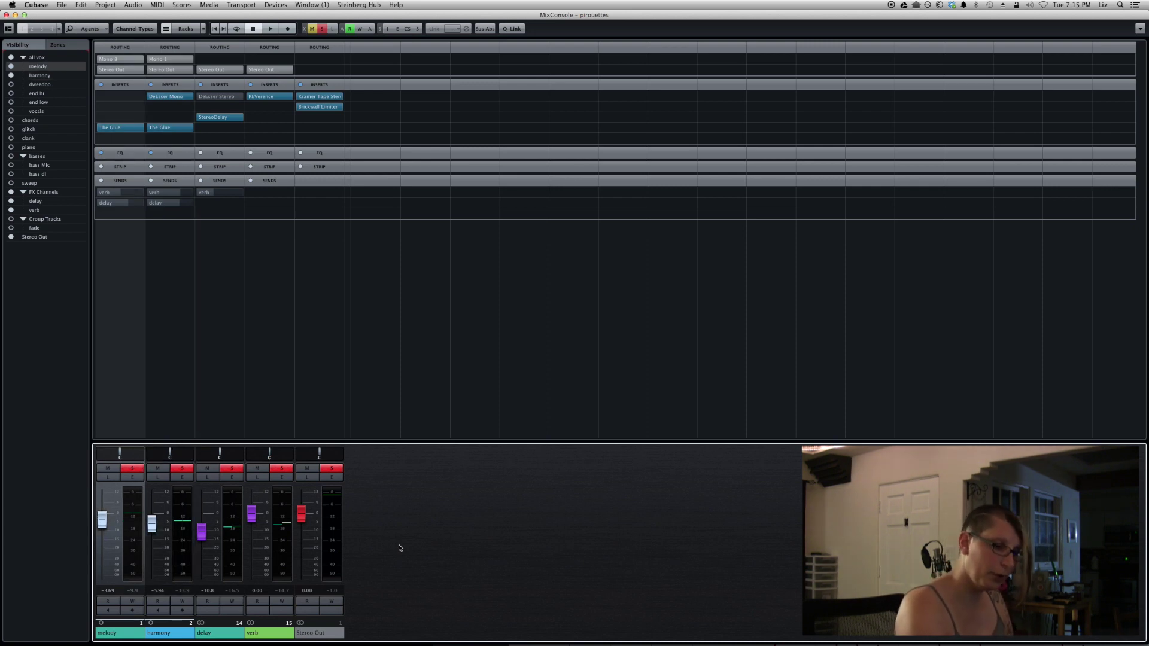
- Play and stop the melody and harmony vocals together
key(space)
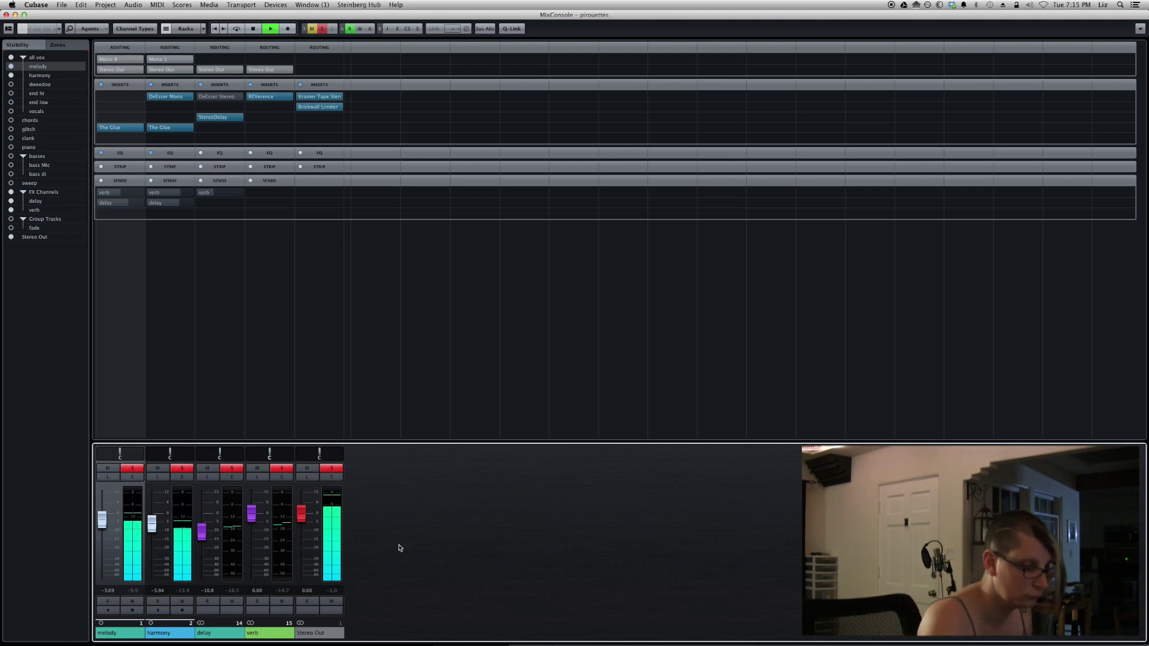
key(space)
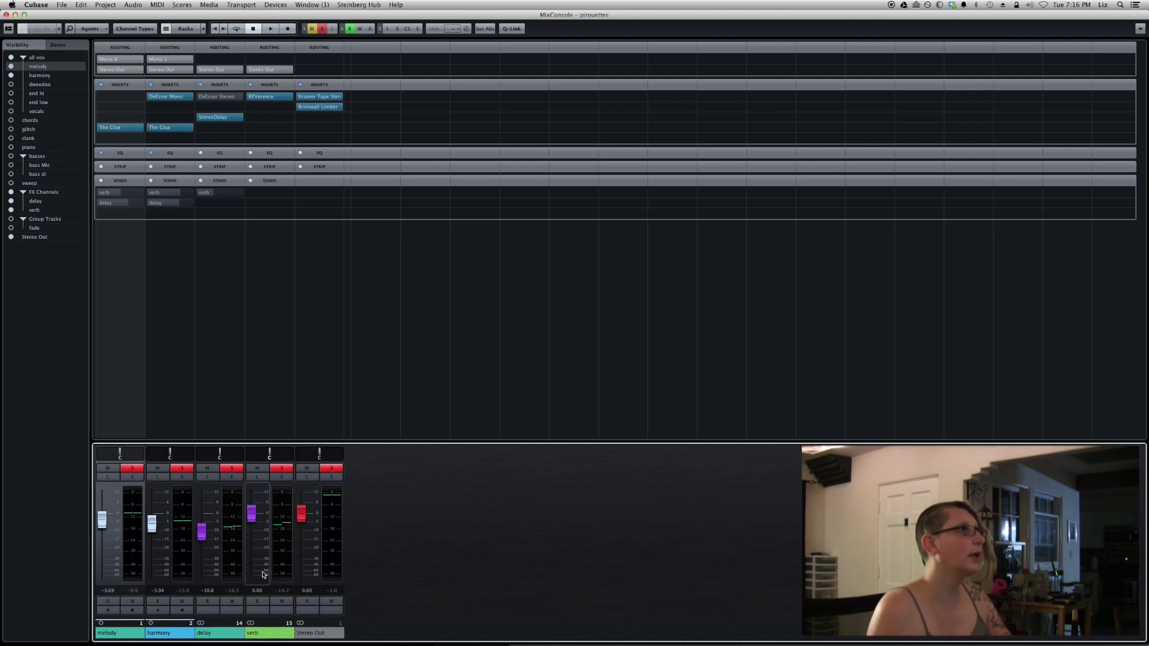
click(269, 99)
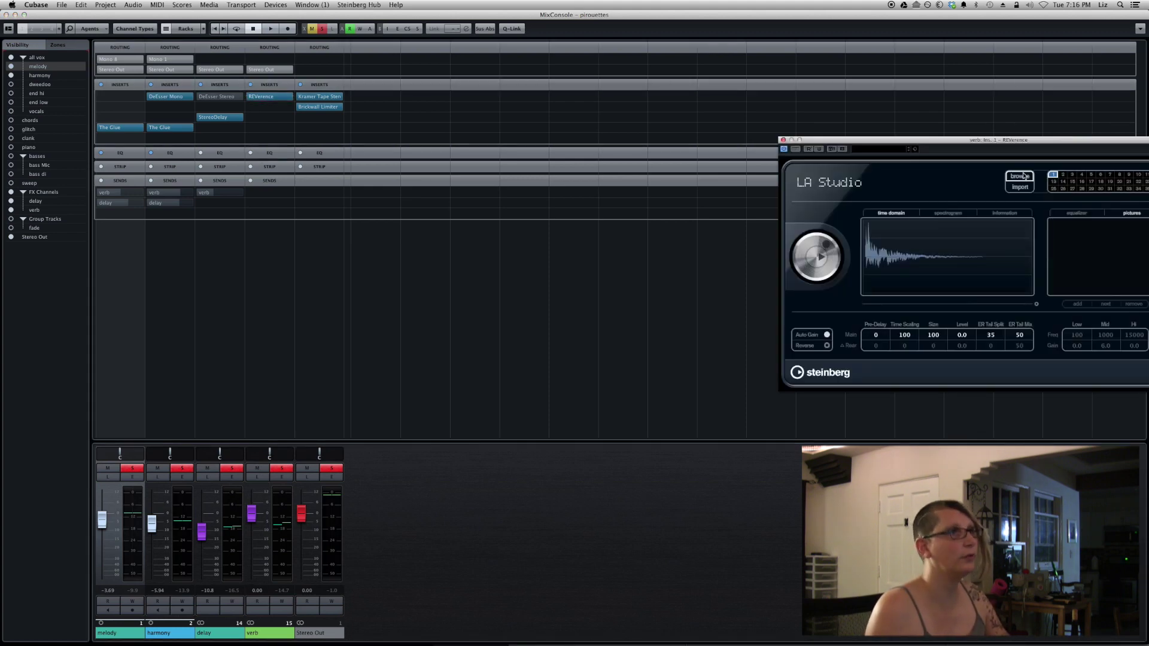
drag(1031, 144, 869, 150)
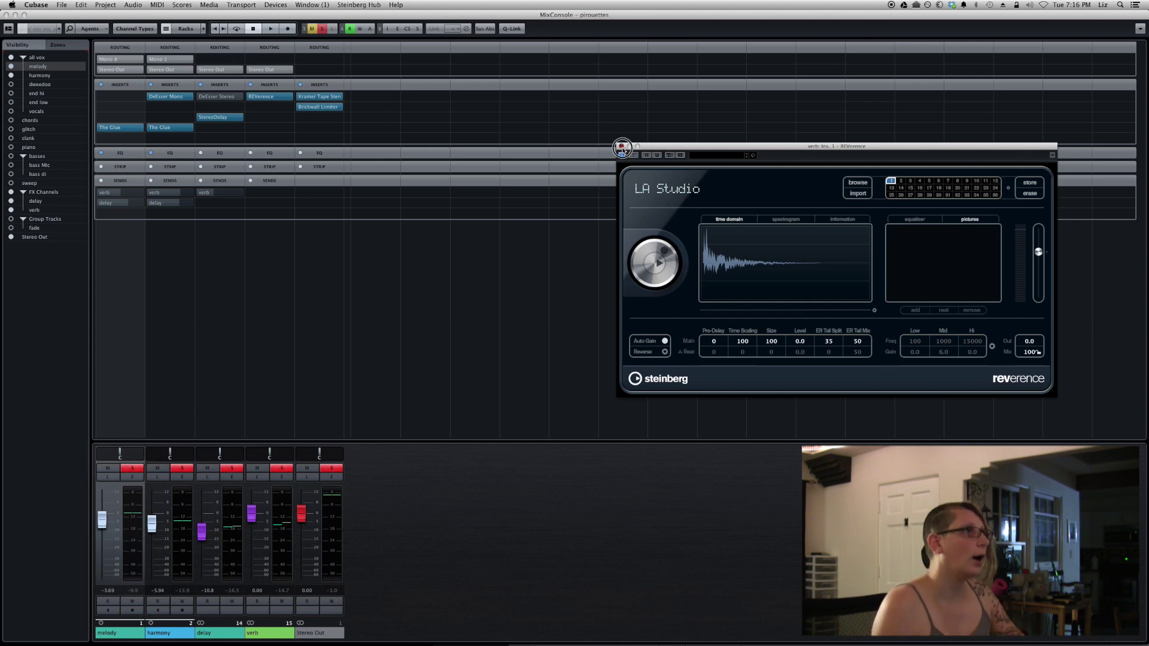
click(621, 146)
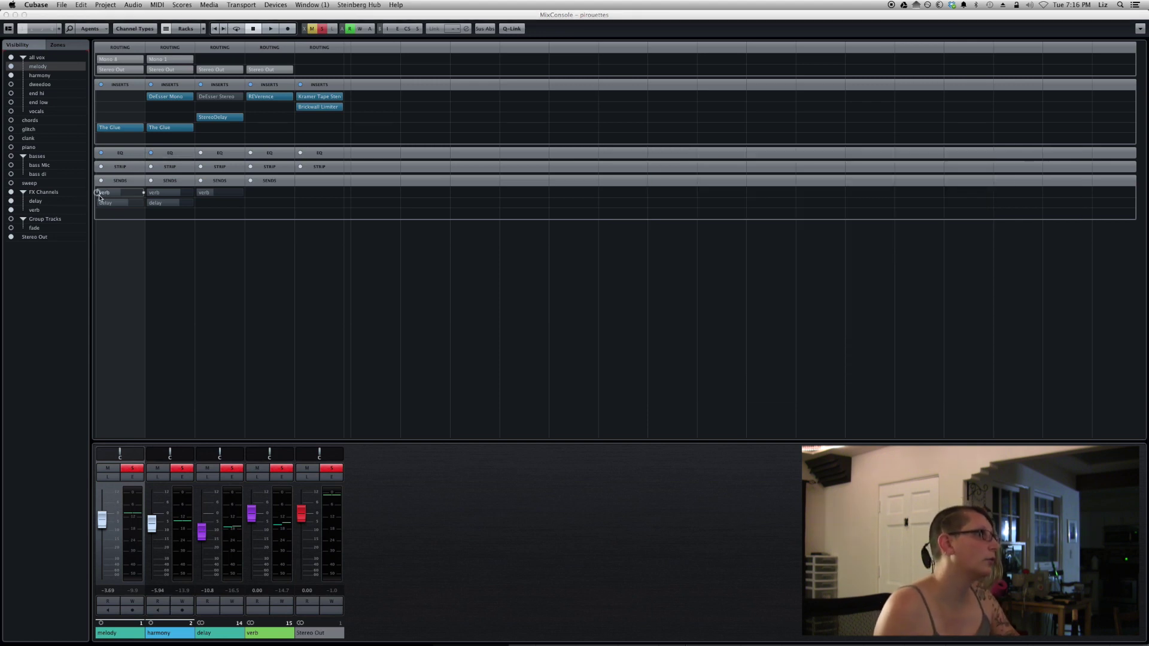
- Enable the verb send on melody and harmony, then audition the vocals with reverb
click(134, 198)
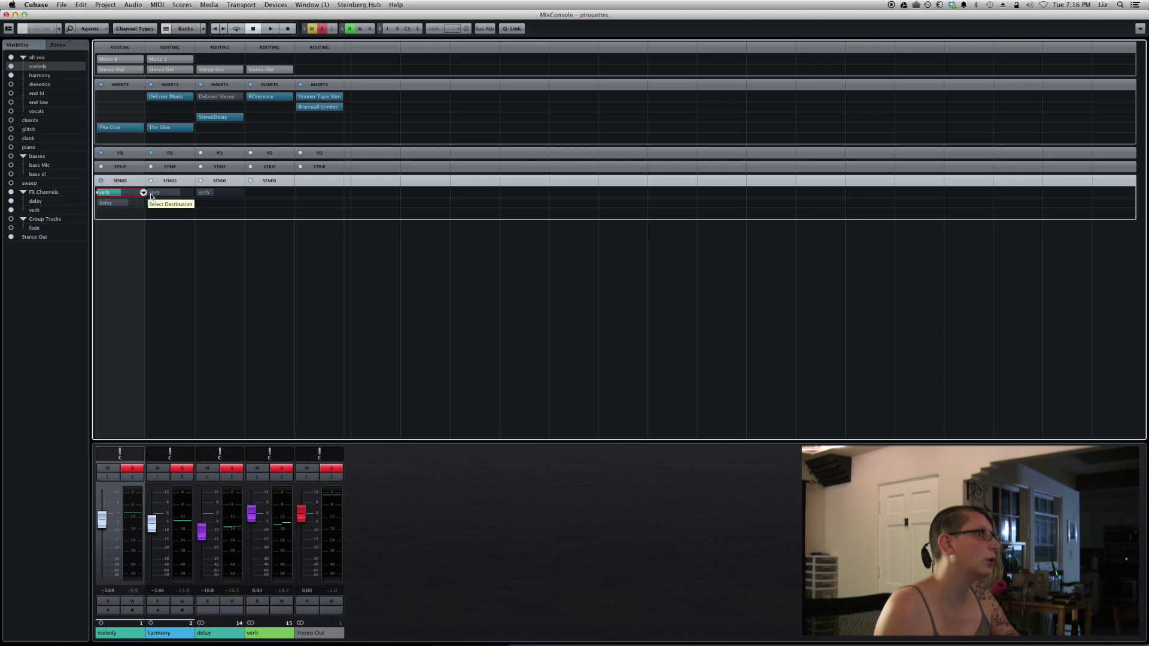
click(147, 192)
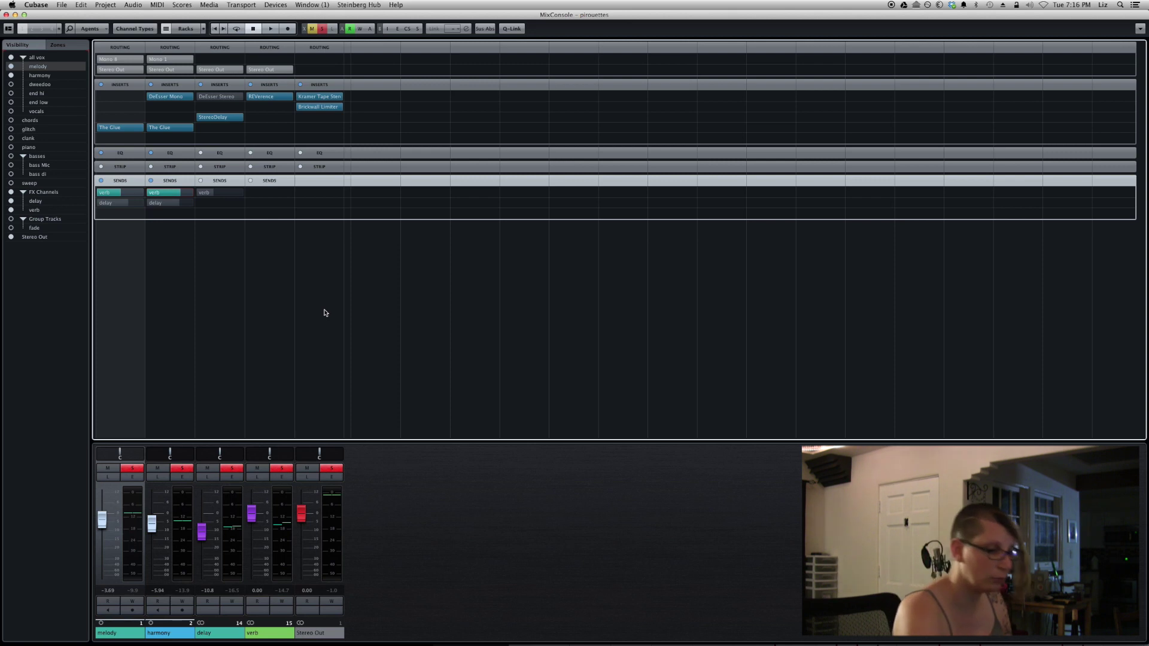
key(space)
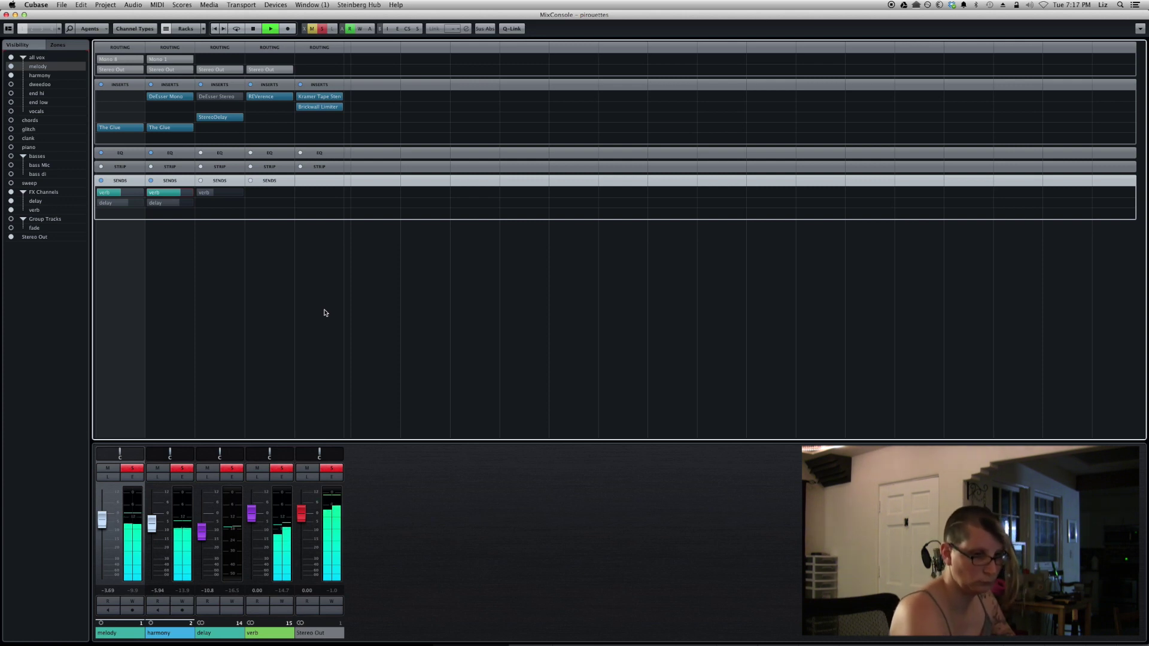
key(space)
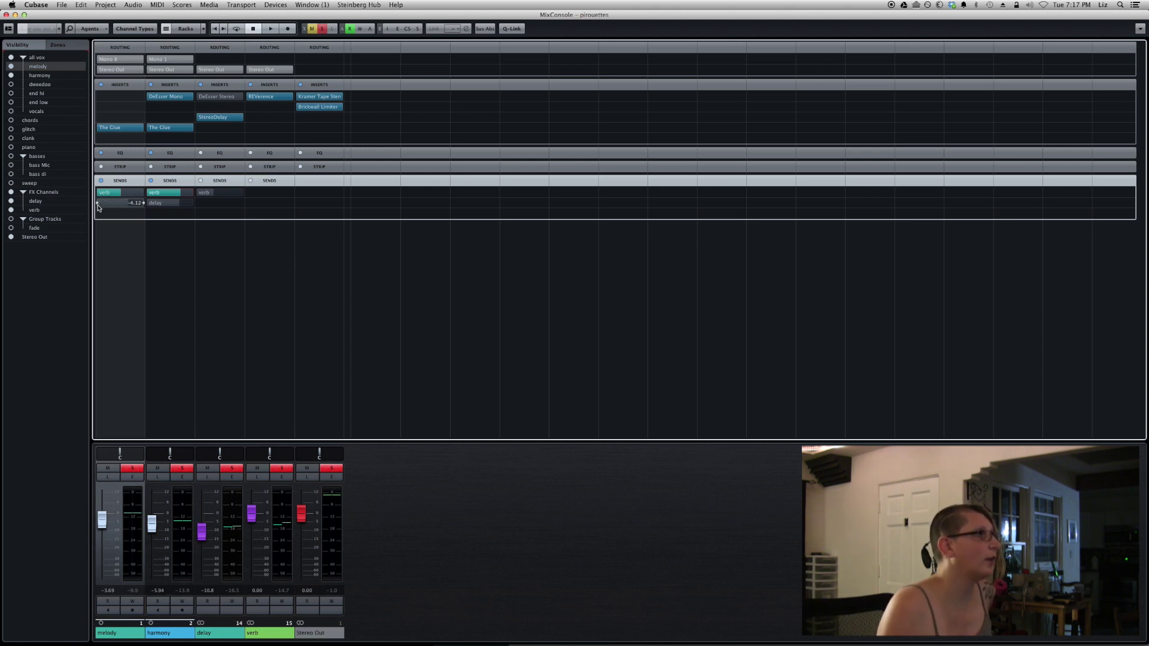
- Enable the delay sends on melody and harmony, then review and close StereoDelay (308.0 / 249.4)
click(98, 203)
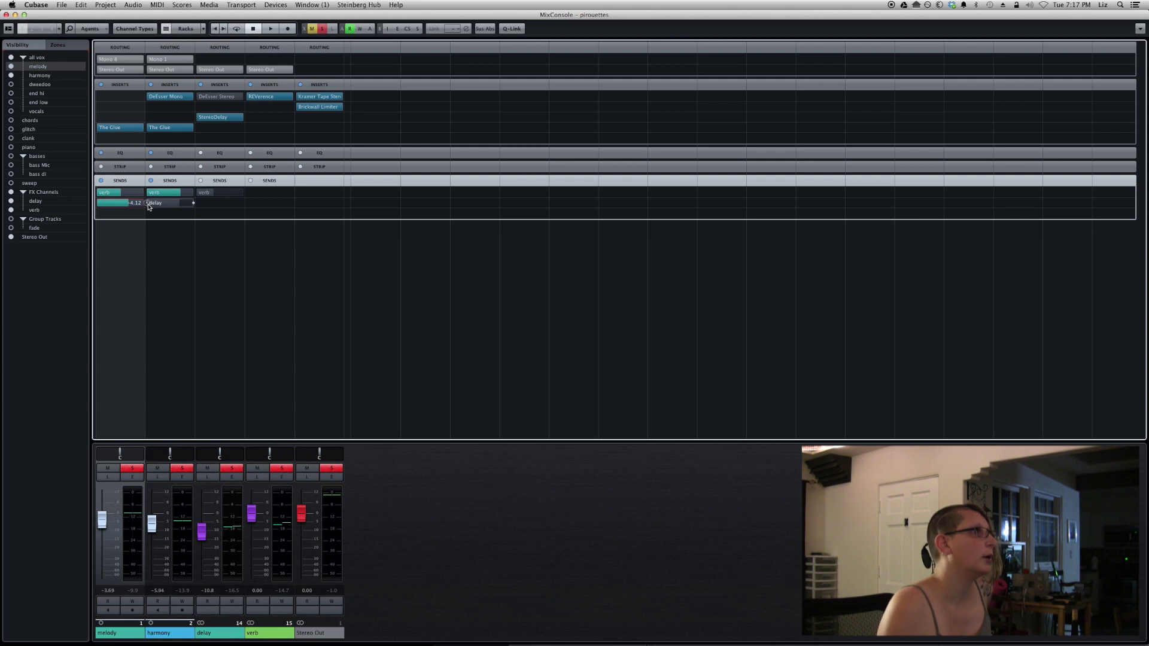
click(147, 203)
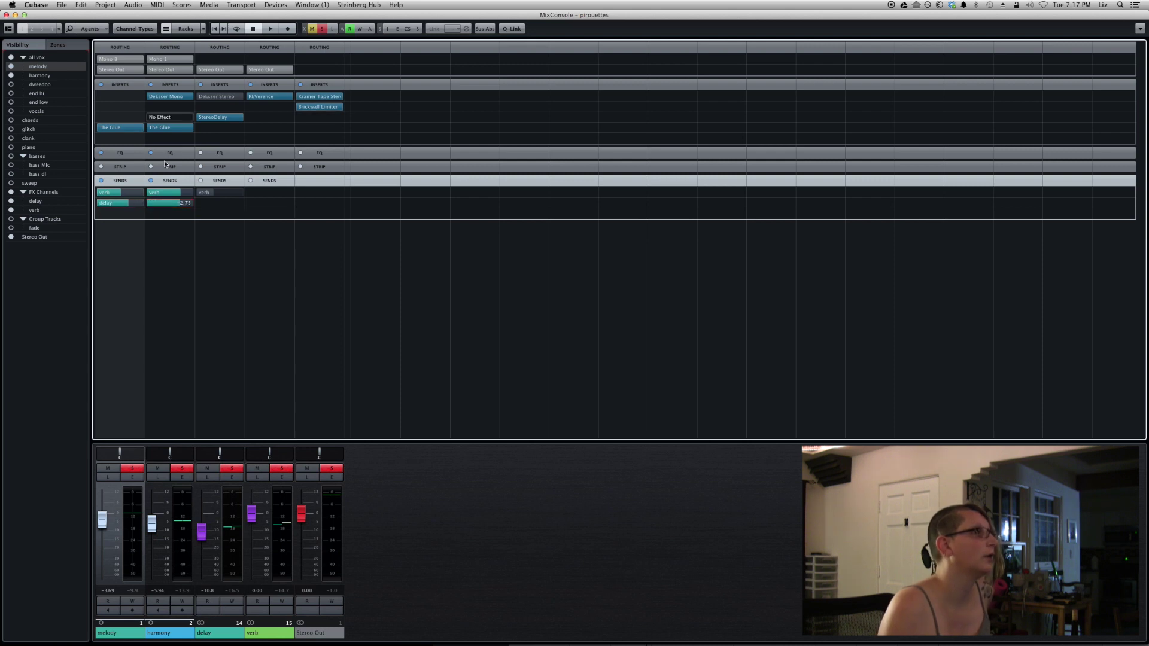
click(218, 117)
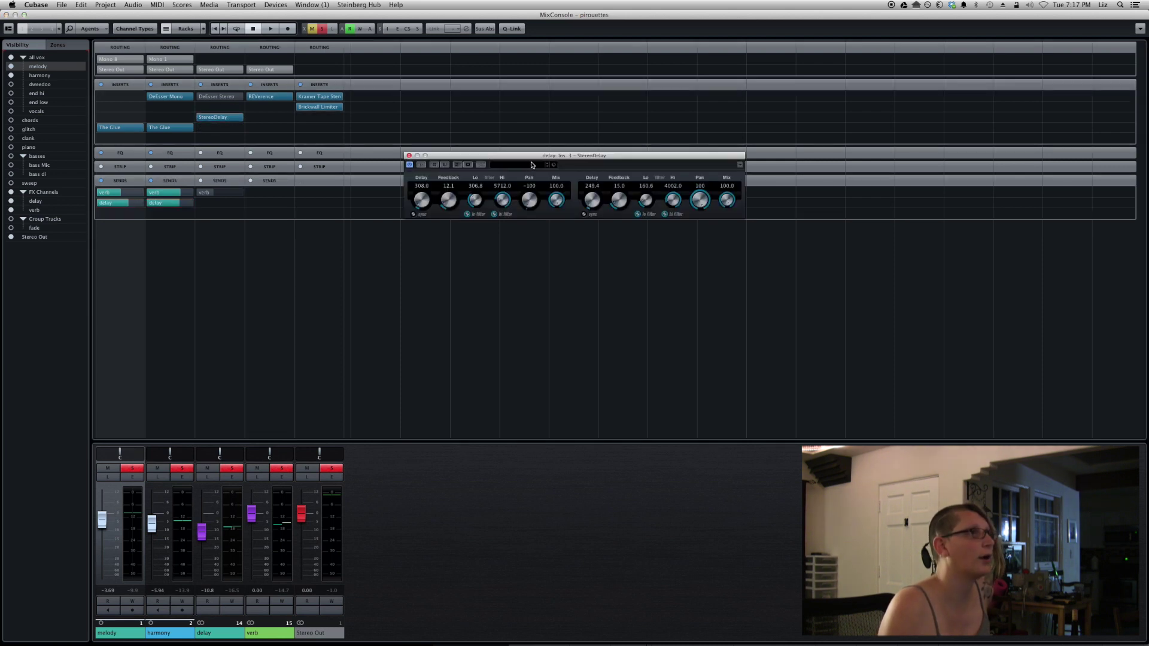
drag(531, 158, 526, 233)
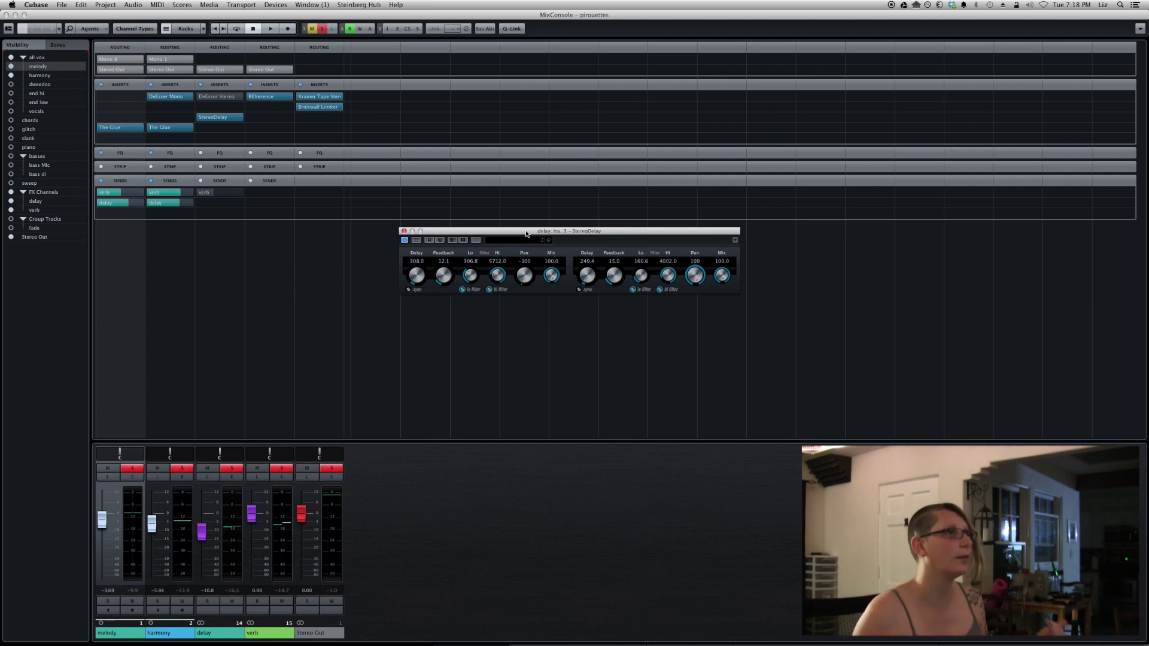
click(404, 232)
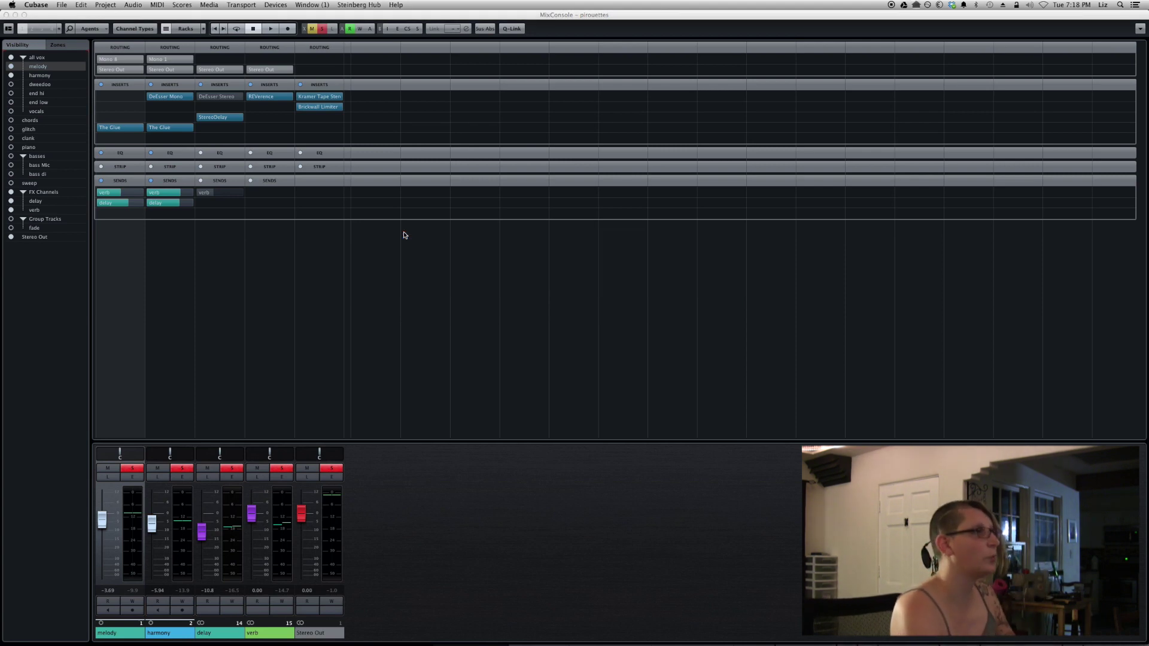
key(space)
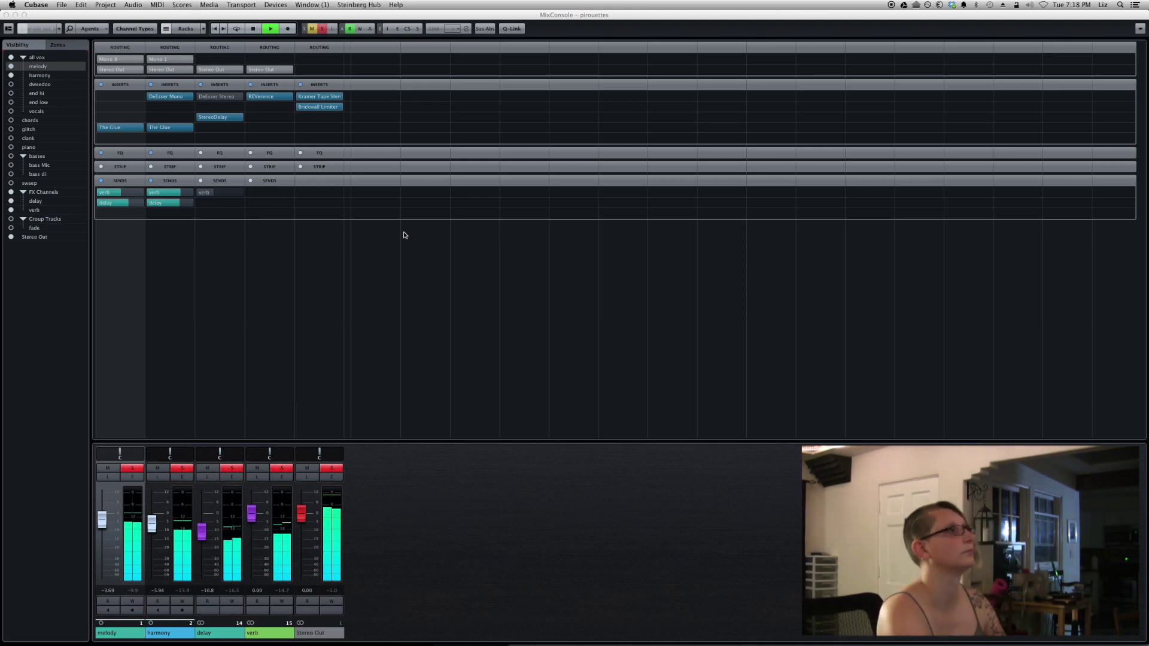
key(space)
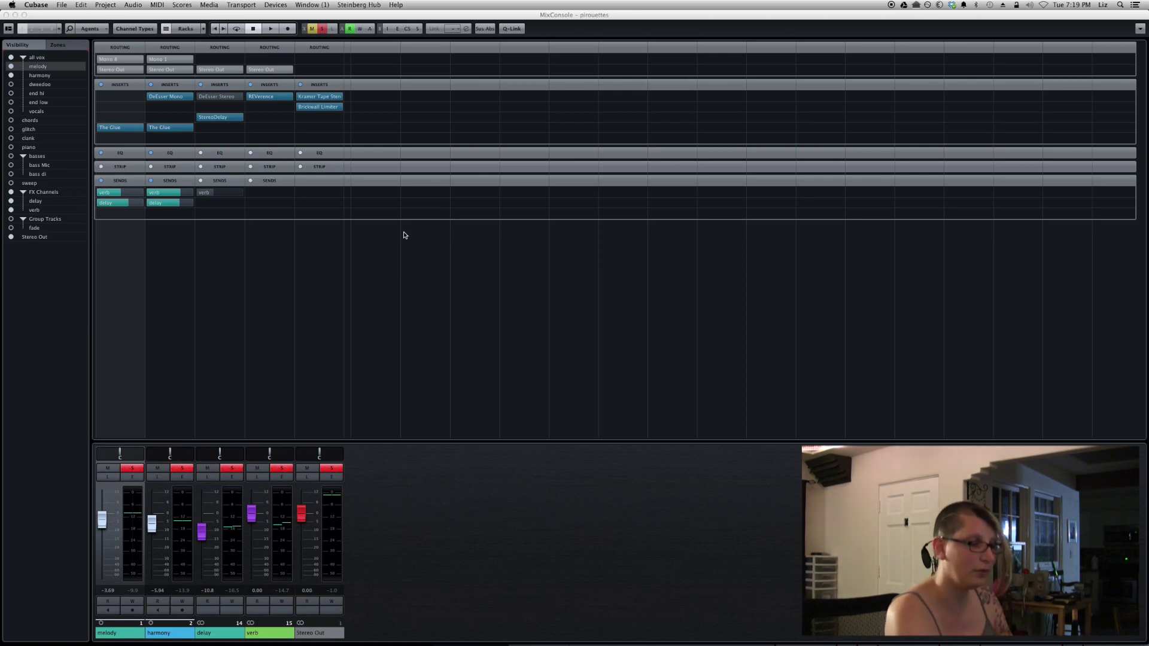
key(space)
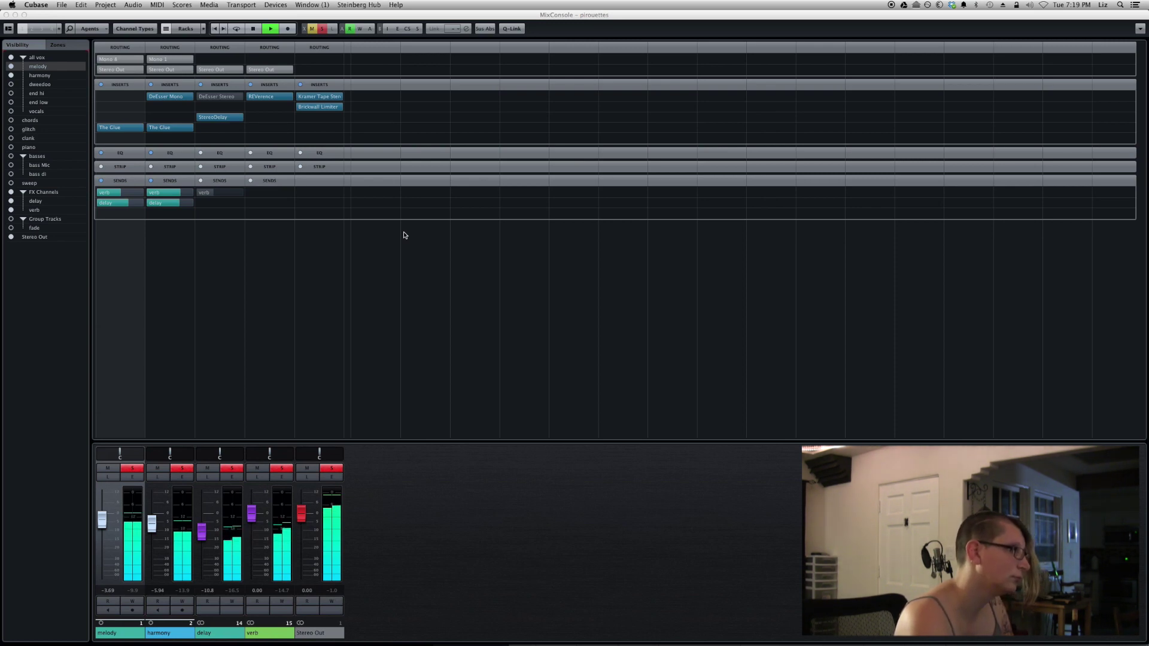
- Stop playback, activate the delay channel's verb send at -19.3 dB, and replay the mix
key(space)
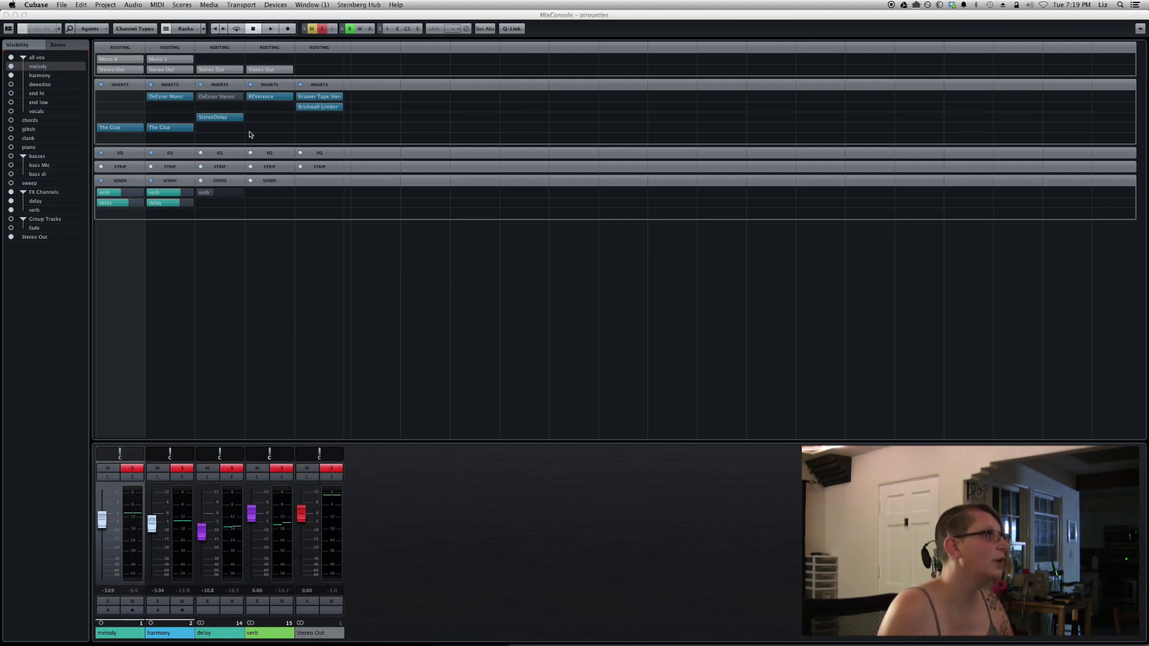
click(207, 194)
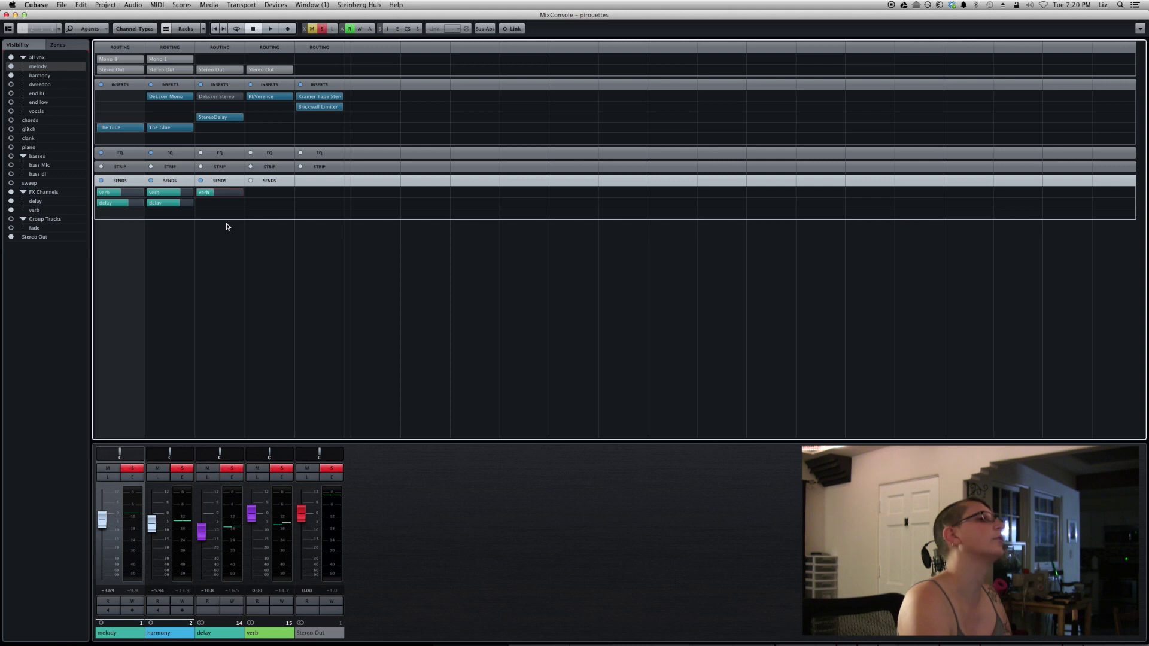
key(space)
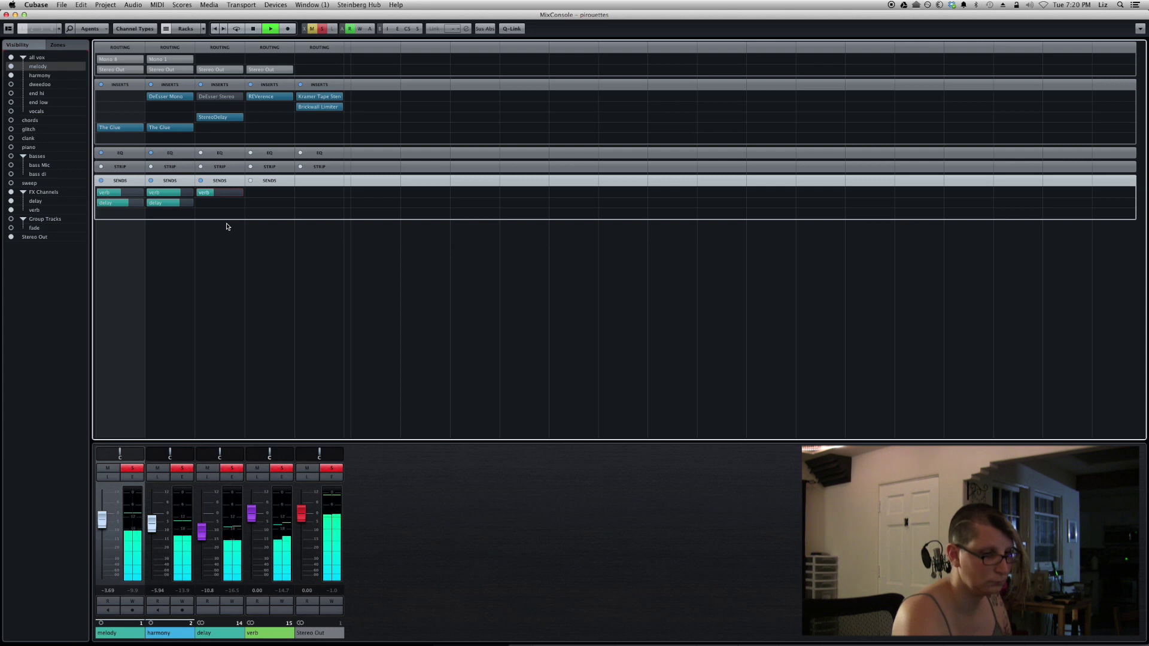
key(space)
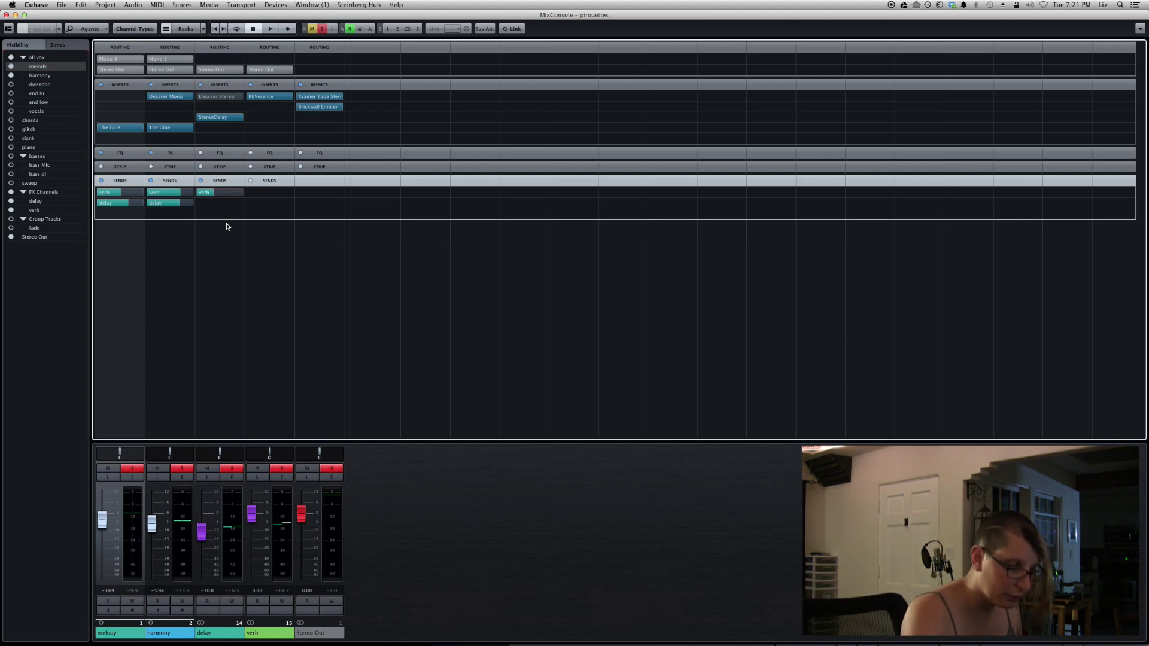
key(space)
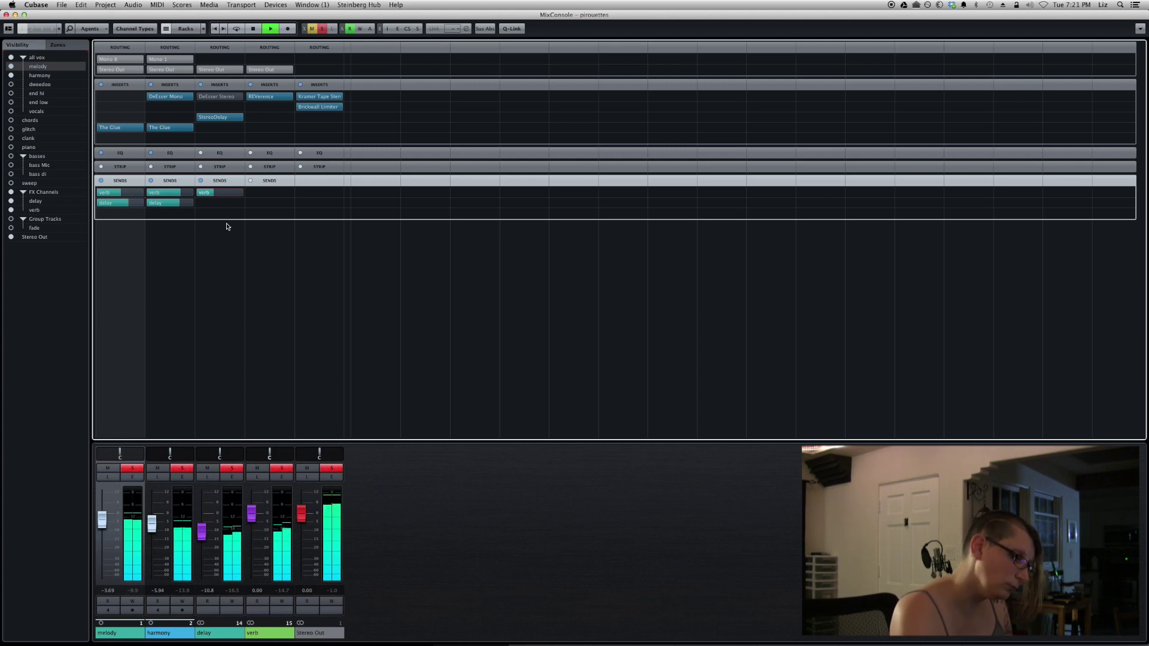
key(space)
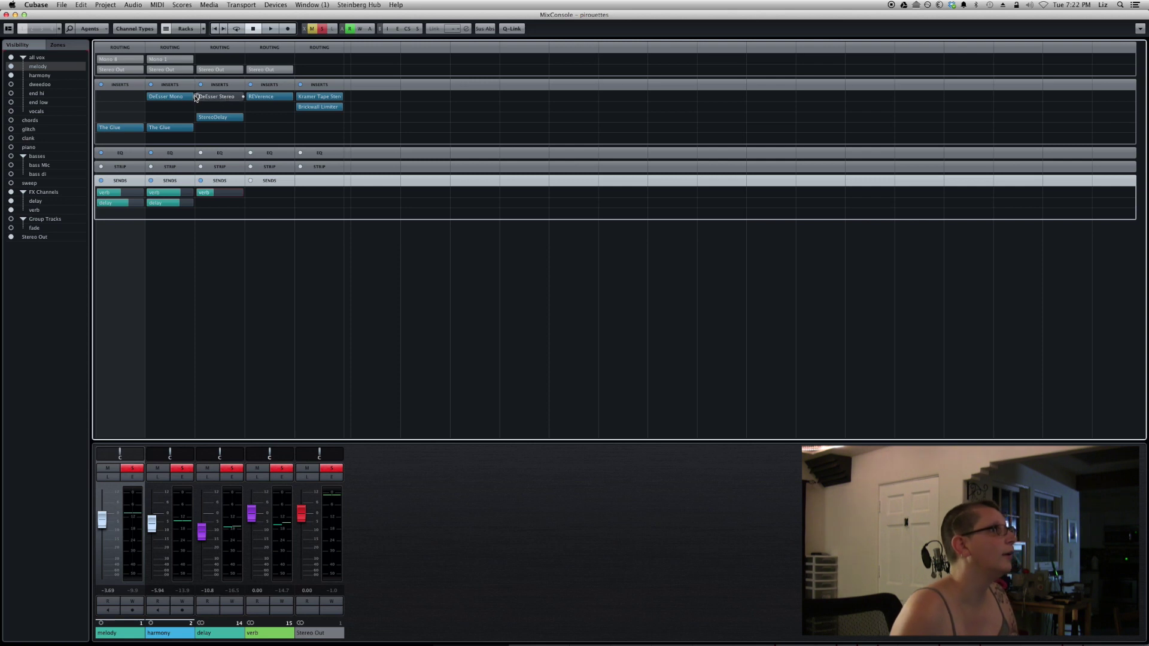
- Open the delay channel's DeEsser Stereo editor, reposition it over the mixer, and play the mix
click(211, 100)
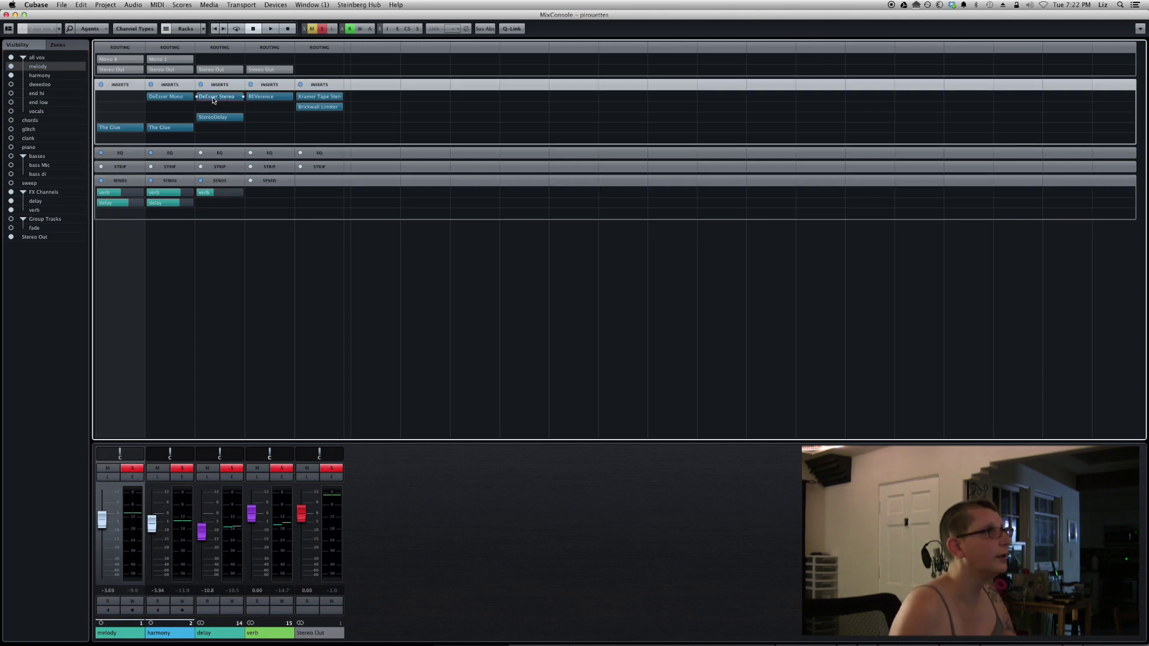
click(213, 100)
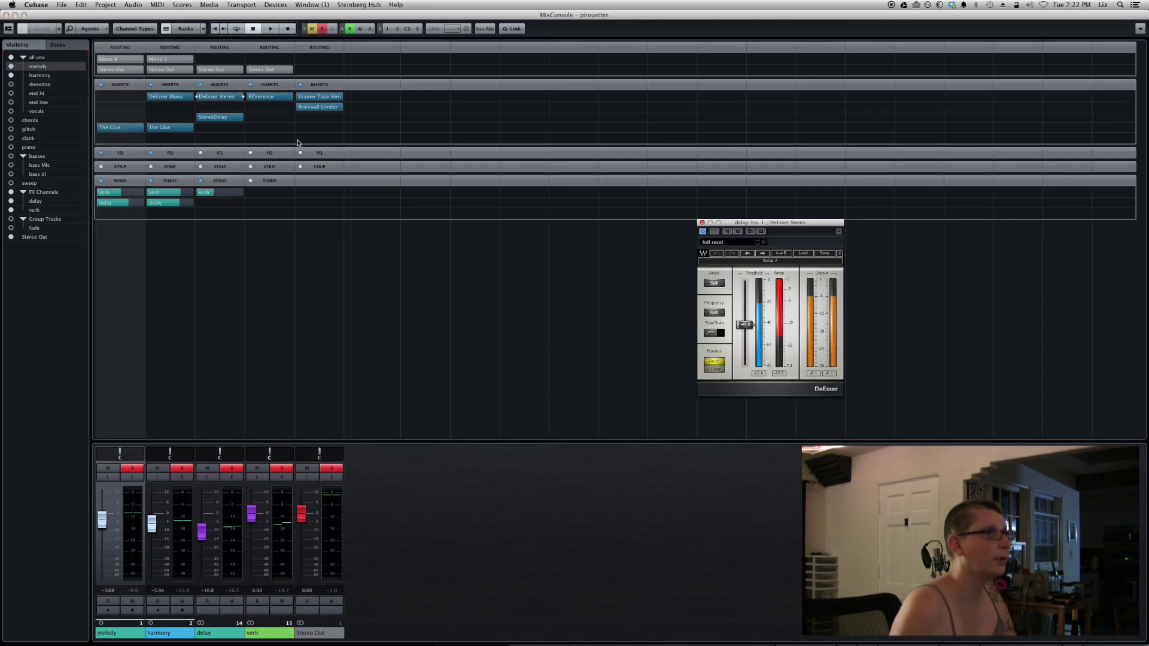
drag(788, 228, 636, 140)
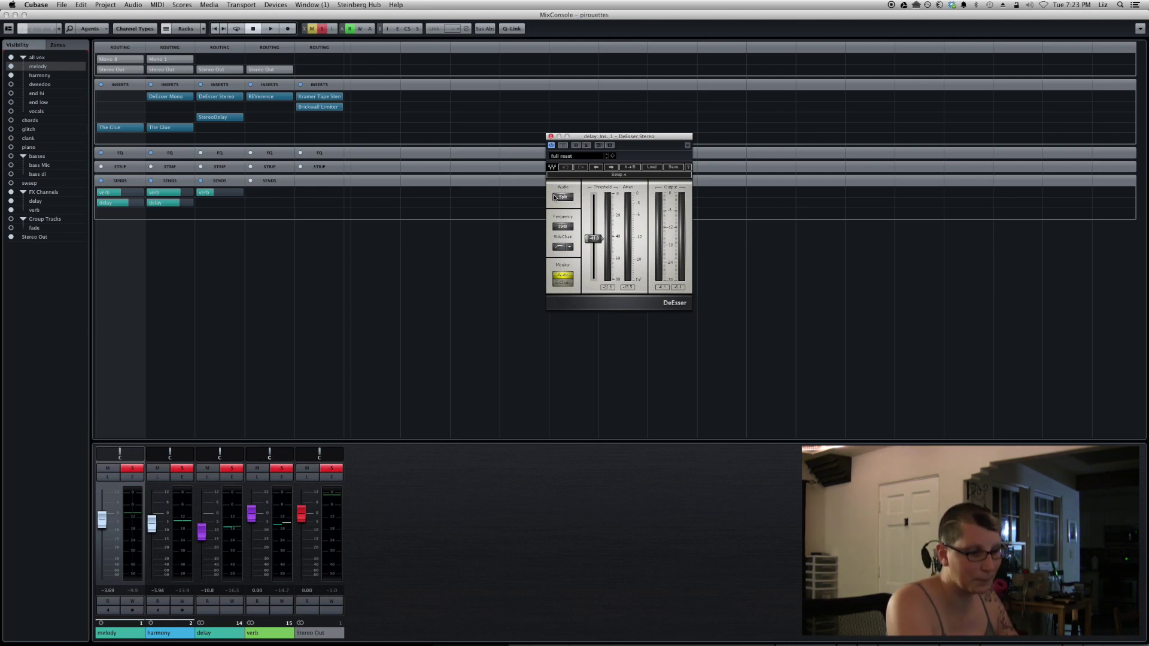
key(space)
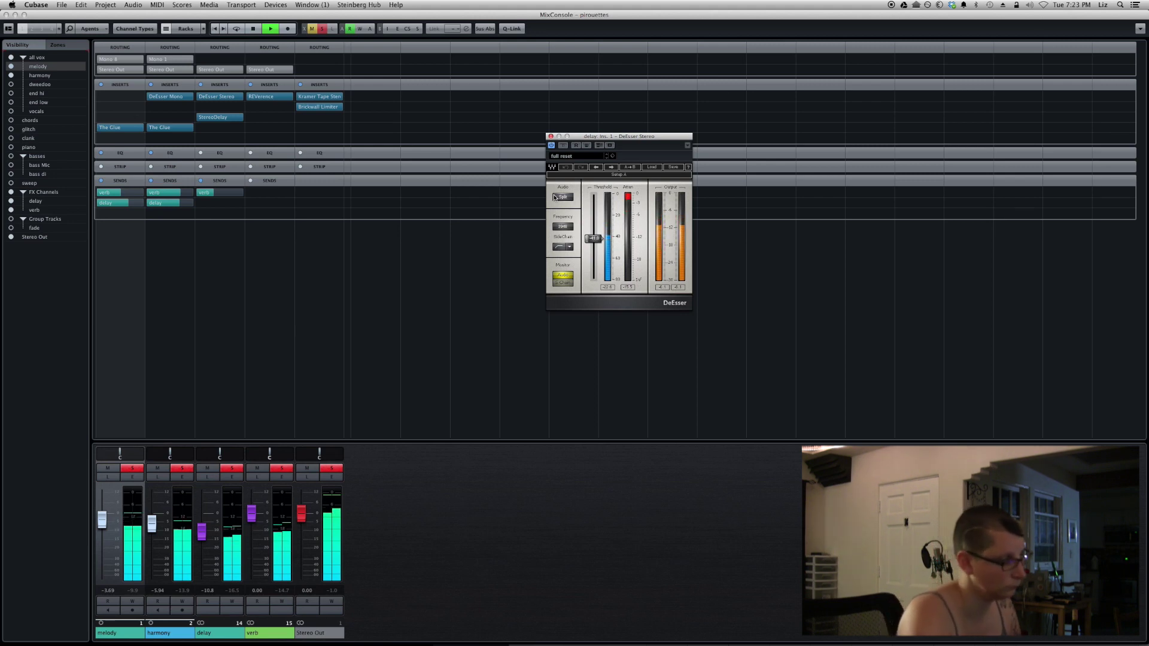
- Stop playback and close the delay channel's DeEsser Stereo window
key(space)
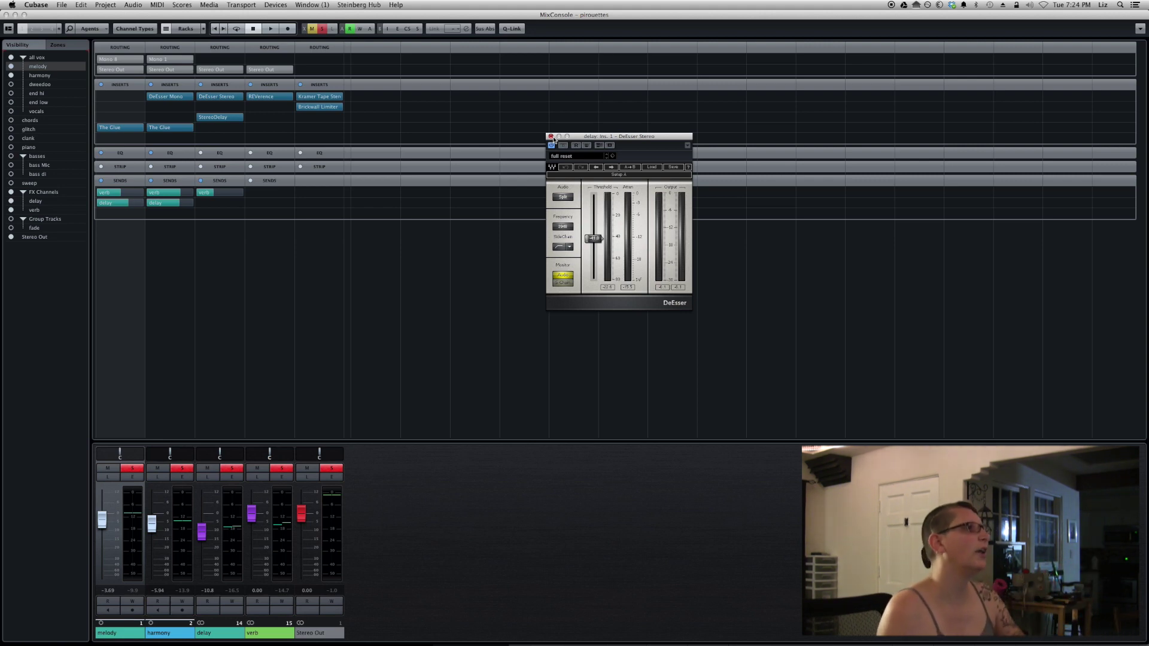
click(552, 137)
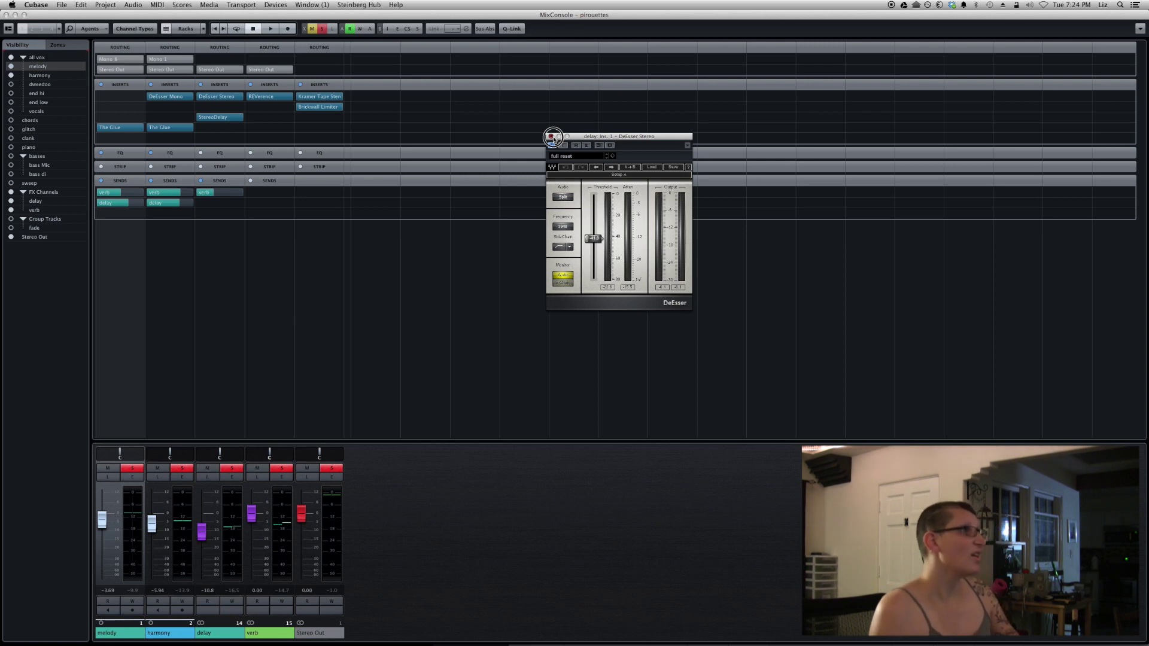
click(552, 137)
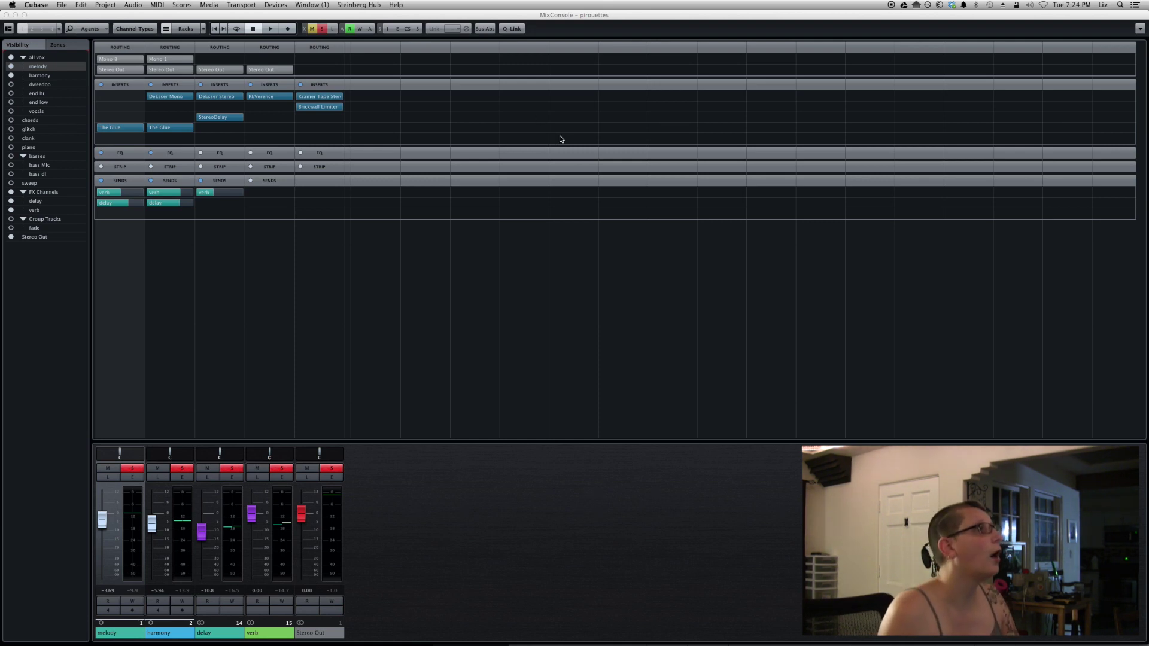
- Deactivate all channel solos with the MixConsole's global Solo button
click(324, 30)
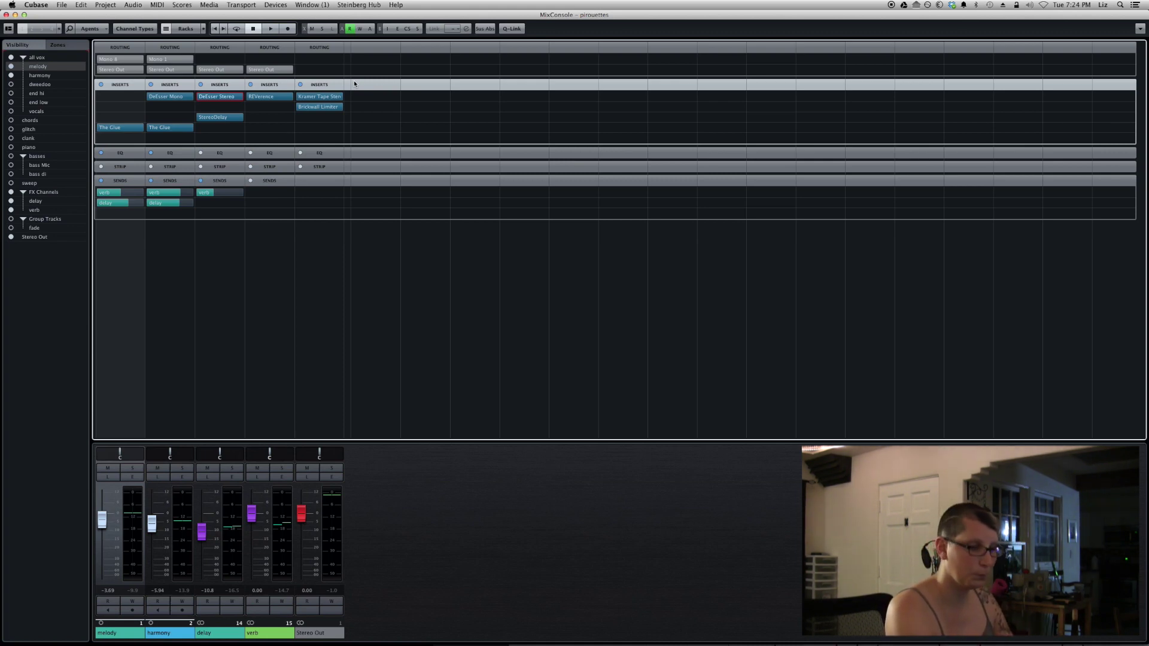
- Start playback of the full unsoloed mix
key(space)
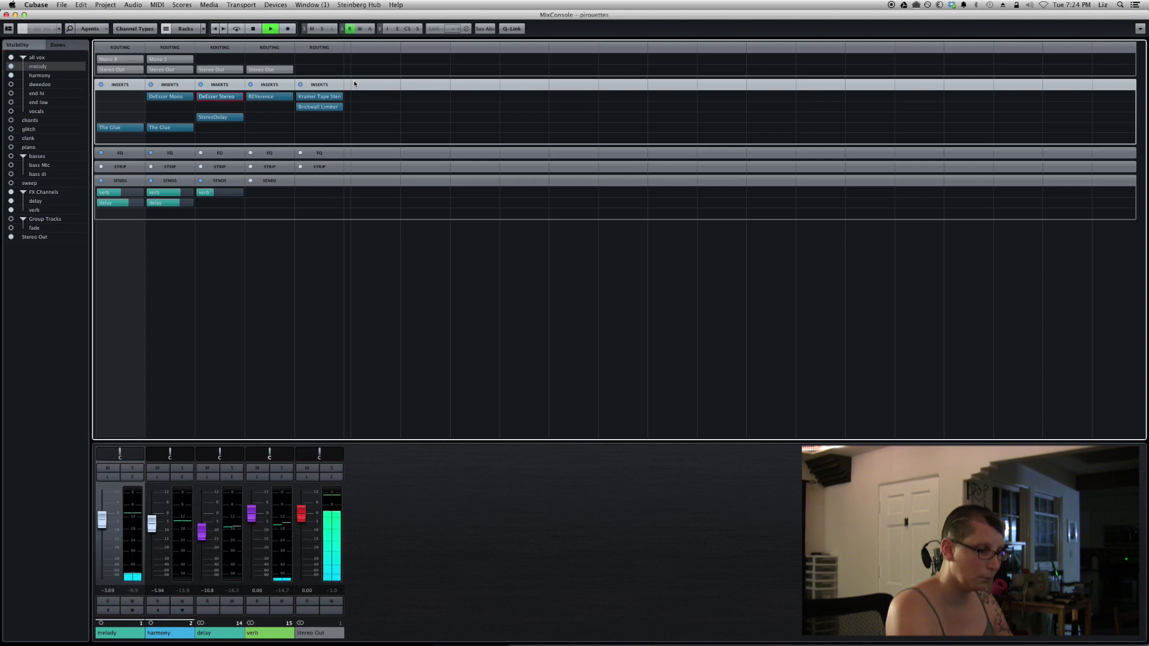